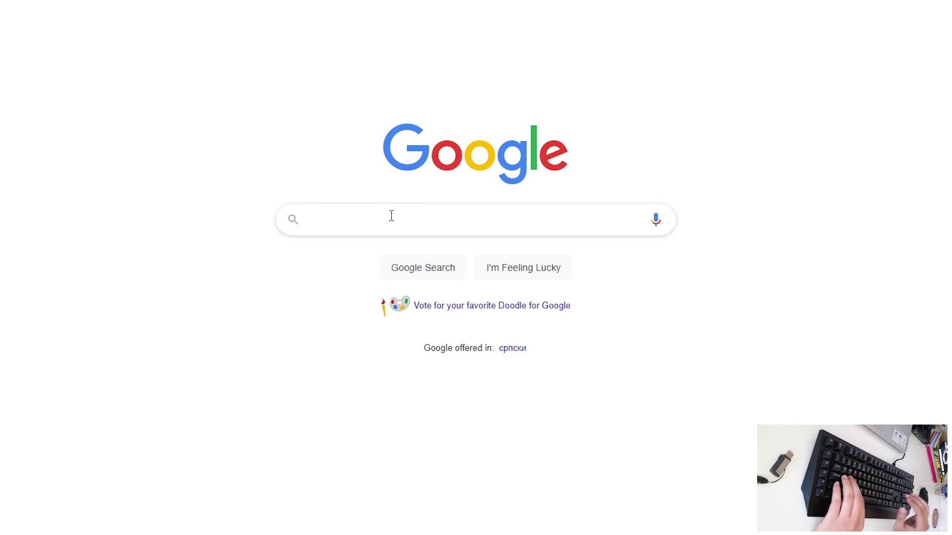
- Search Google for 'download media creation tool'
{"action": "type", "text": "ownload"}
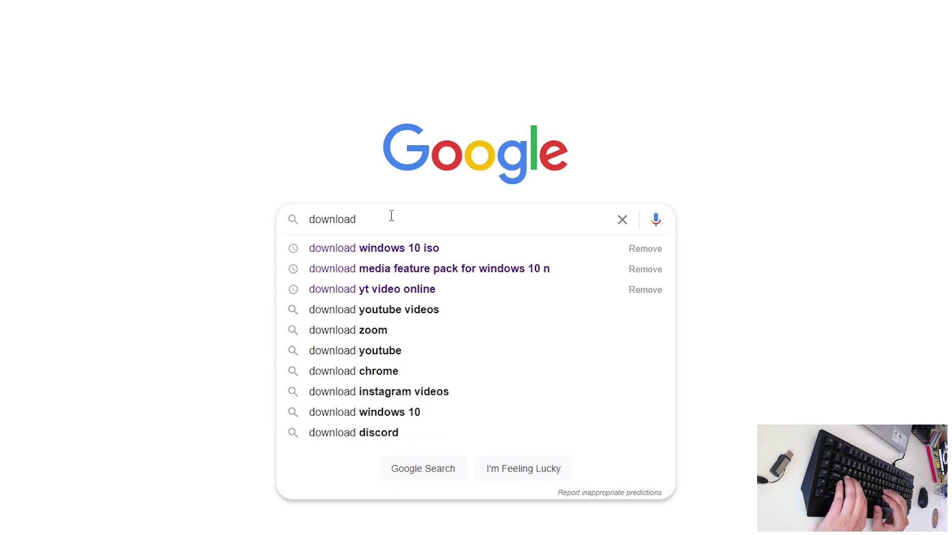
{"action": "type", "text": " media "}
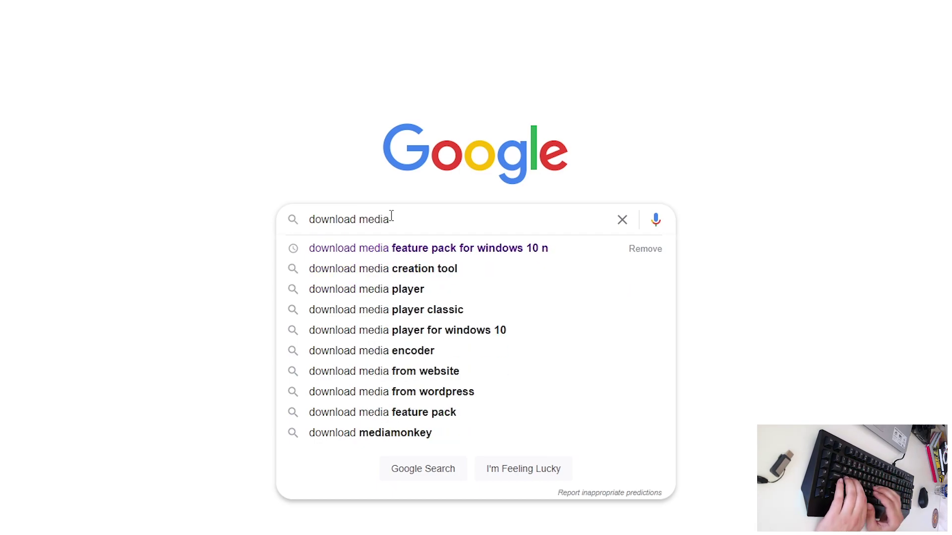
{"action": "type", "text": "creatio"}
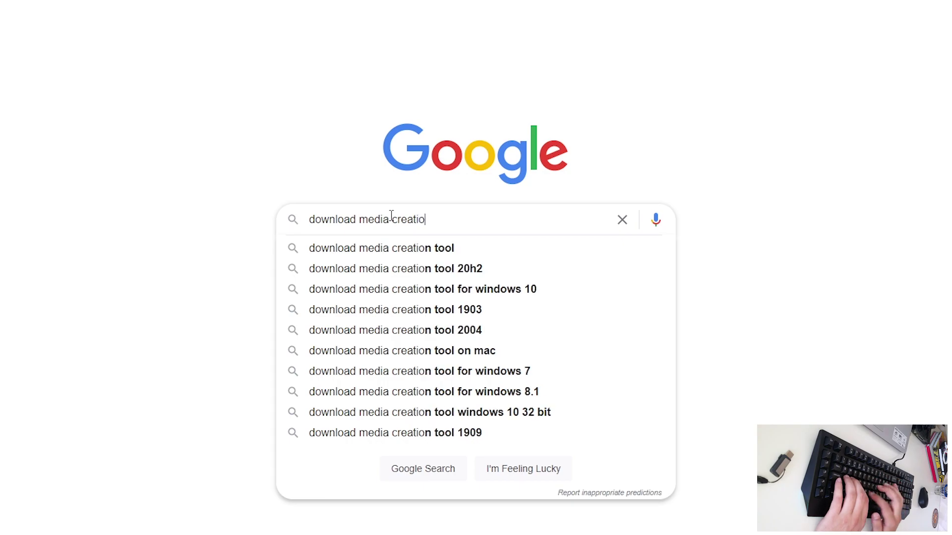
{"action": "type", "text": "n tool"}
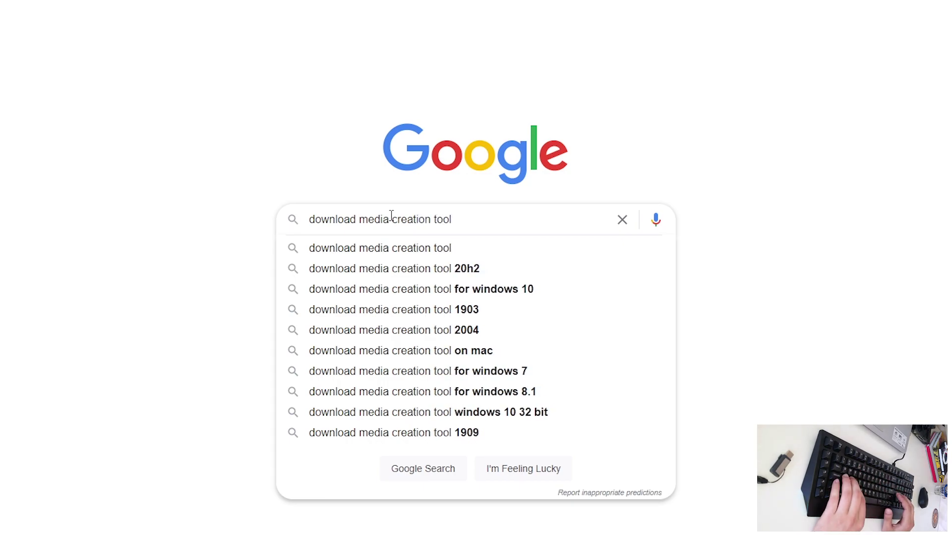
{"action": "key", "text": "Return"}
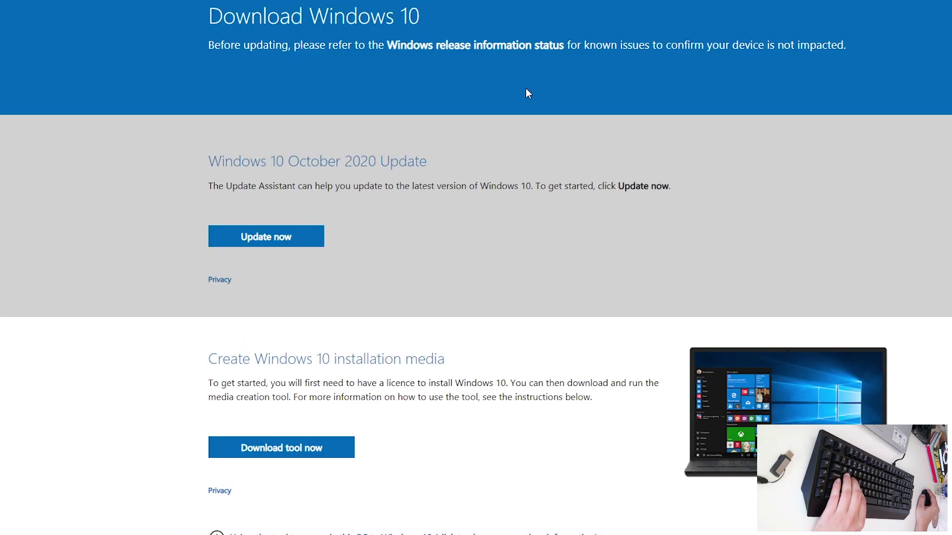
- Download the Media Creation Tool and save MediaCreationTool20H2 to the Desktop
{"action": "scroll", "coordinate": [285, 132], "scroll_direction": "up", "scroll_amount": 1}
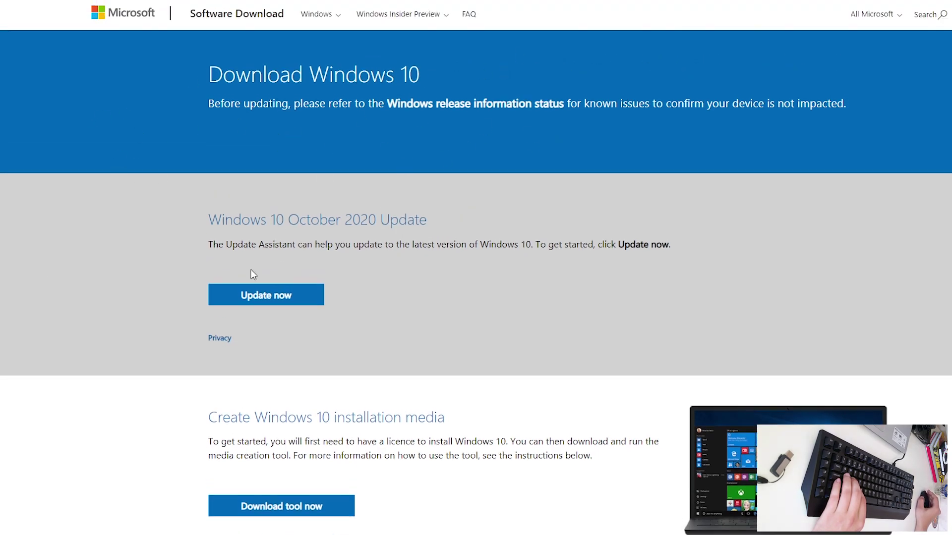
{"action": "scroll", "coordinate": [302, 315], "scroll_direction": "down", "scroll_amount": 3}
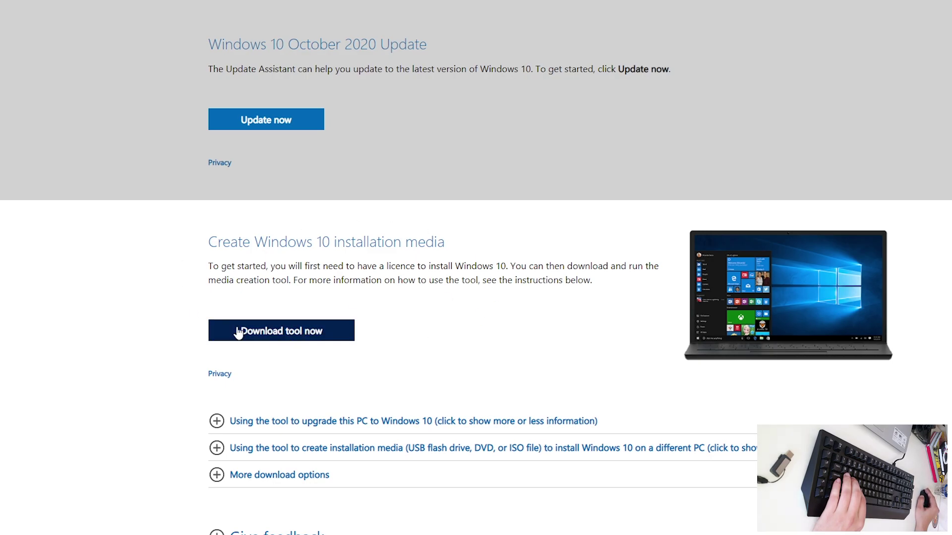
{"action": "left_click", "coordinate": [304, 333]}
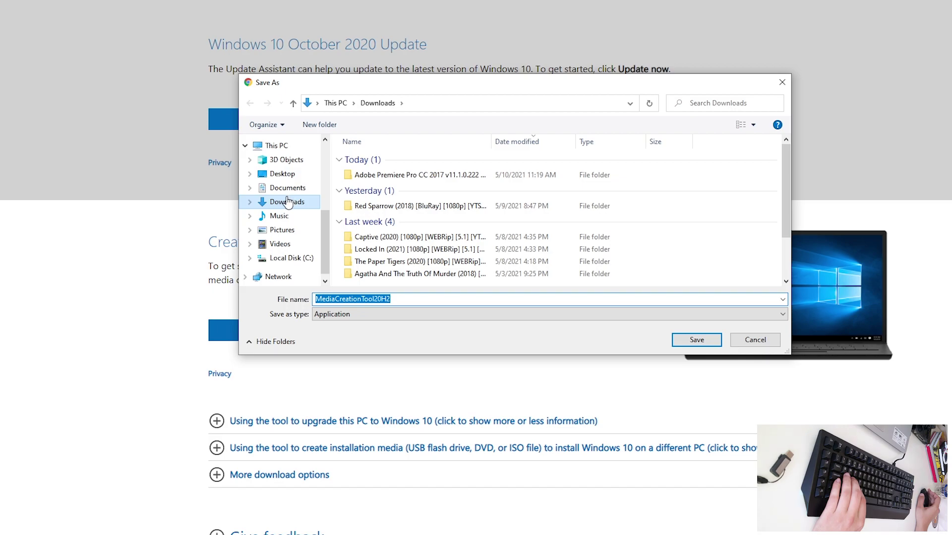
{"action": "scroll", "coordinate": [291, 170], "scroll_direction": "up", "scroll_amount": 3}
{"action": "left_click", "coordinate": [284, 179]}
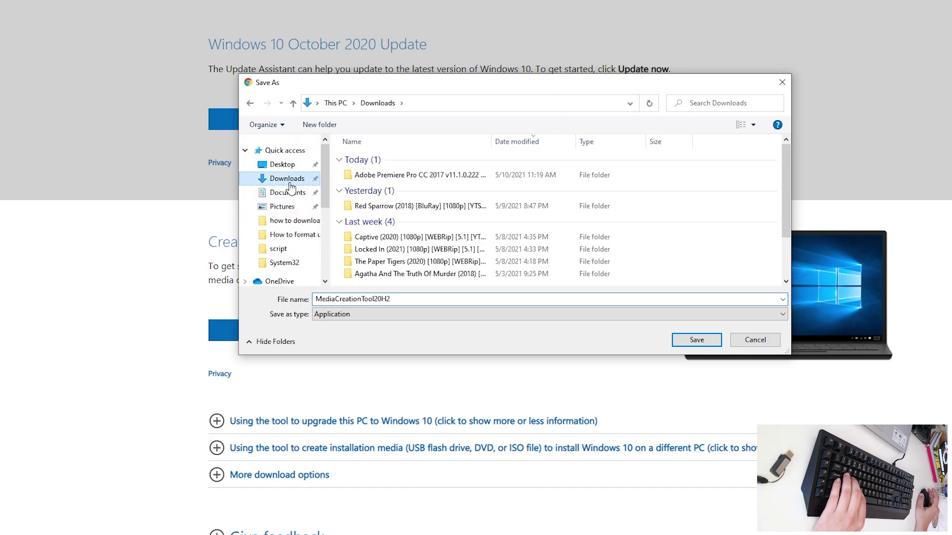
{"action": "left_click", "coordinate": [277, 166]}
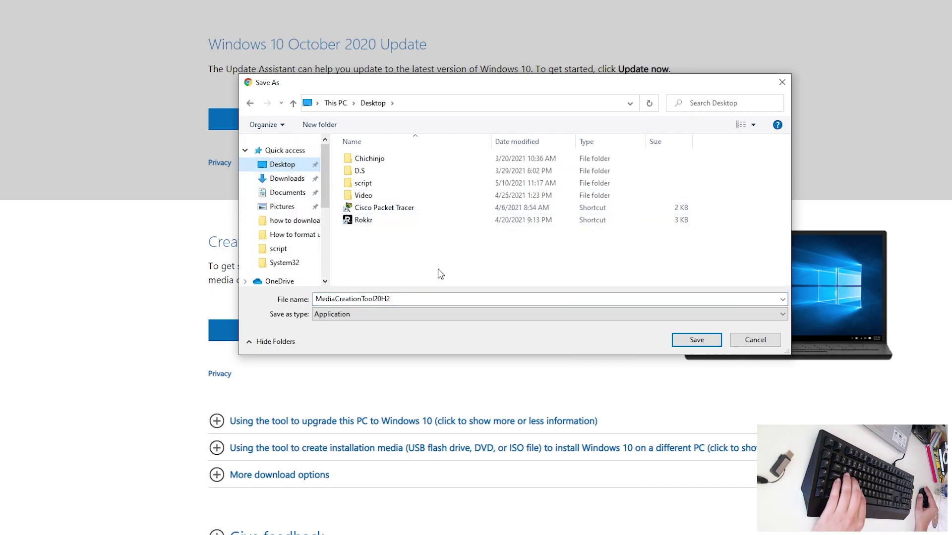
{"action": "left_click", "coordinate": [694, 340]}
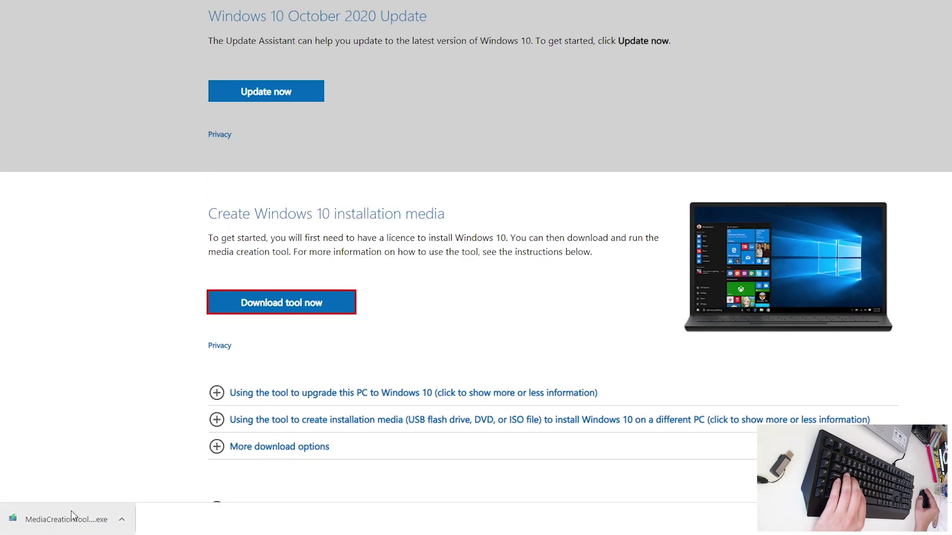
{"action": "left_click", "coordinate": [97, 512]}
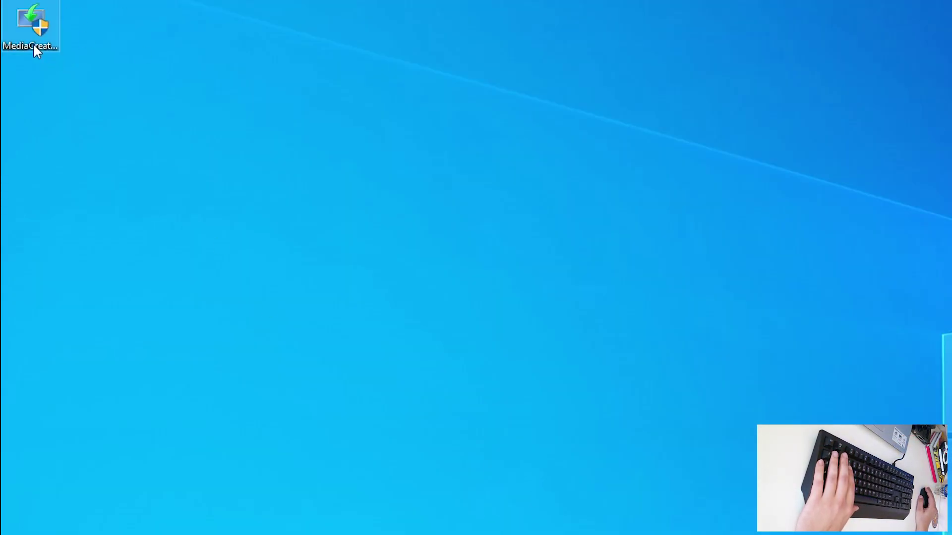
- Launch MediaCreationTool20H2 from the desktop to start Windows 10 Setup
{"action": "double_click", "coordinate": [33, 45]}
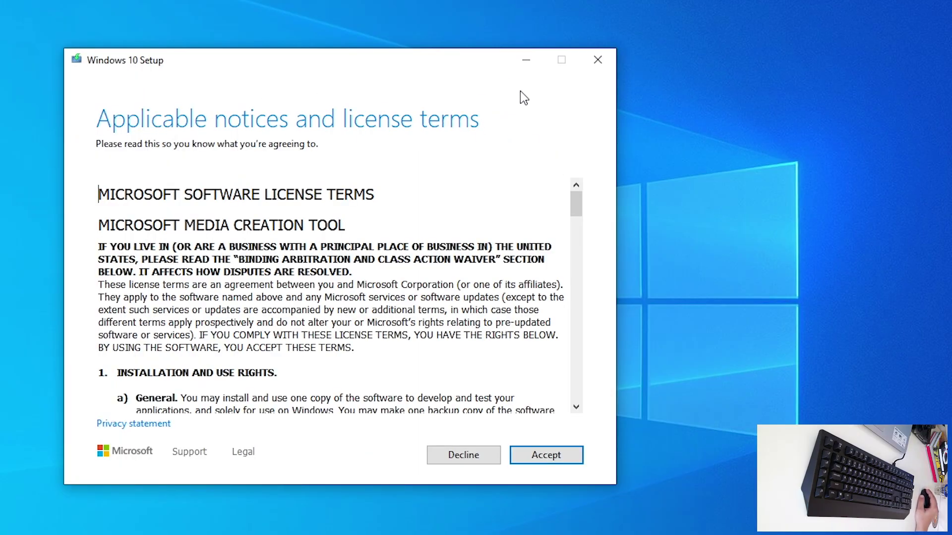
- Accept the Microsoft software license terms in Windows 10 Setup
{"action": "scroll", "coordinate": [460, 309], "scroll_direction": "down", "scroll_amount": 5}
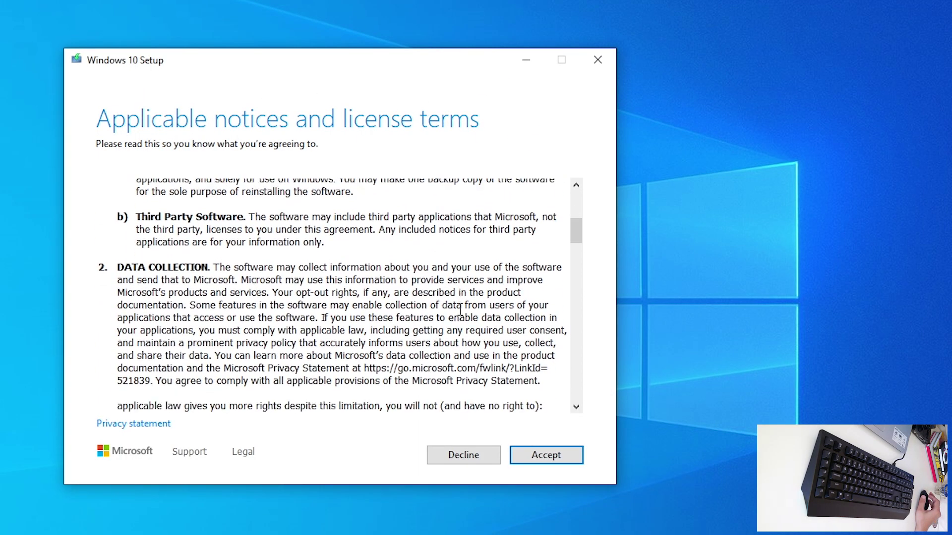
{"action": "scroll", "coordinate": [460, 310], "scroll_direction": "up", "scroll_amount": 5}
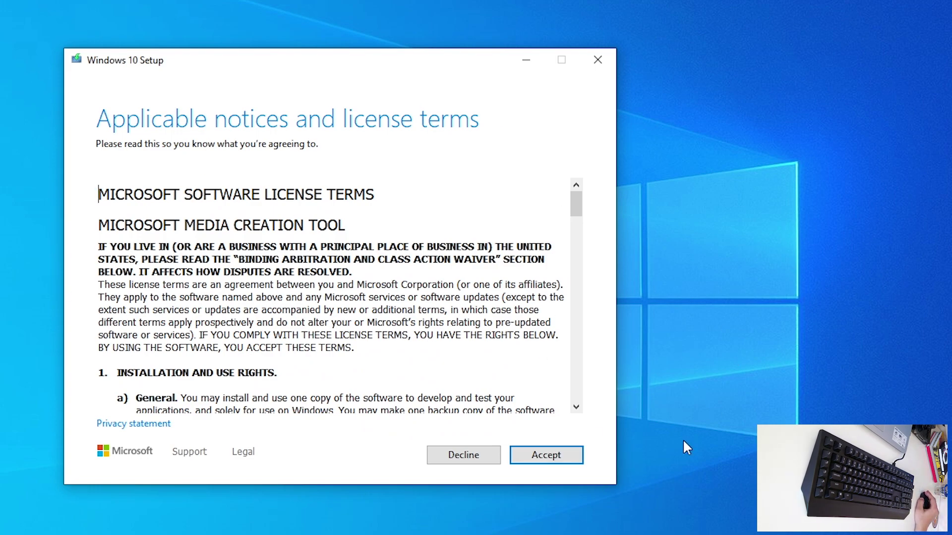
{"action": "left_click", "coordinate": [560, 461]}
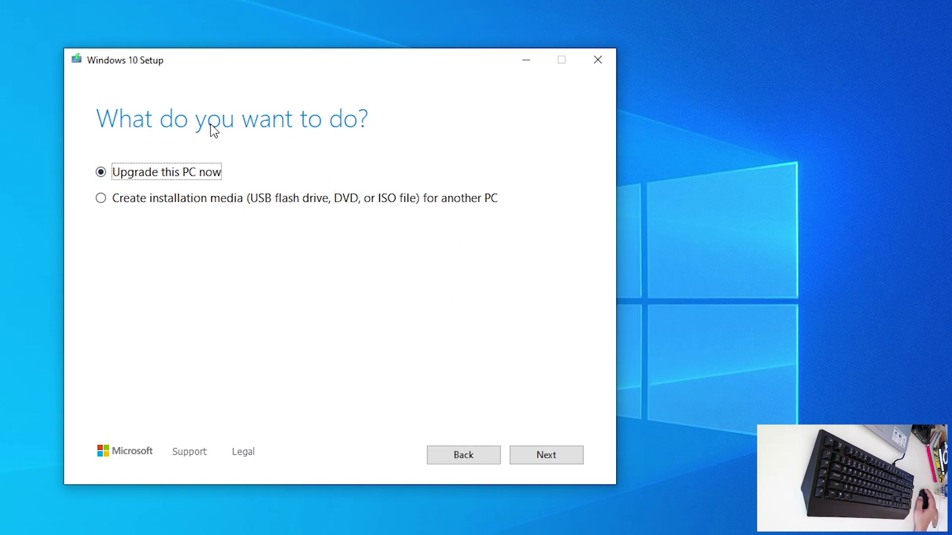
- Choose to create installation media for another PC, turning off the recommended options
{"action": "left_click", "coordinate": [181, 206]}
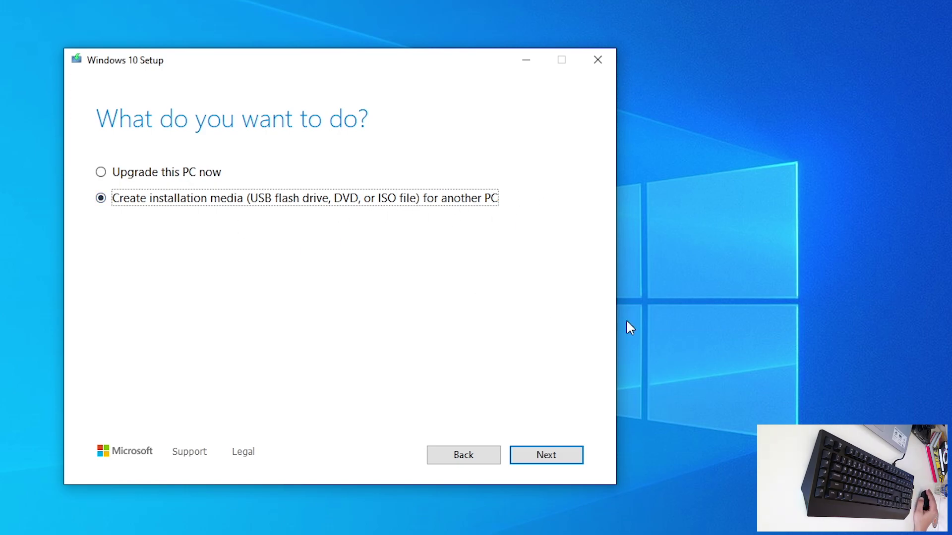
{"action": "left_click", "coordinate": [539, 461]}
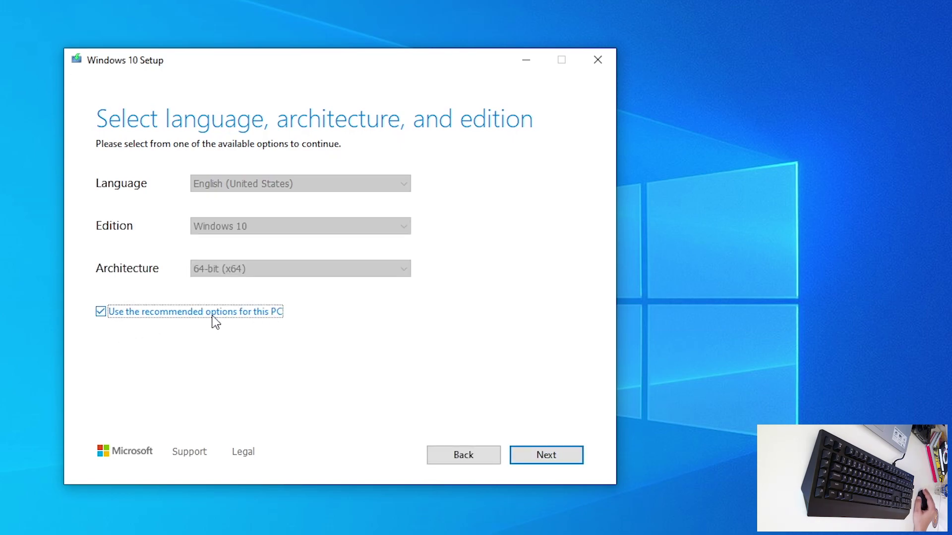
{"action": "left_click", "coordinate": [218, 313]}
- Keep English (United States), Windows 10 and 64-bit (x64) as the media settings
{"action": "left_click", "coordinate": [314, 181]}
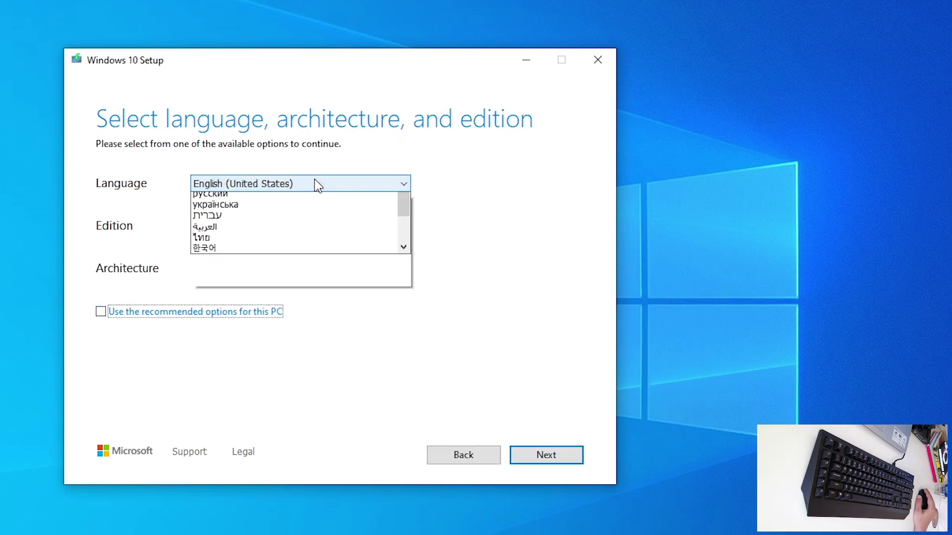
{"action": "left_click", "coordinate": [314, 180]}
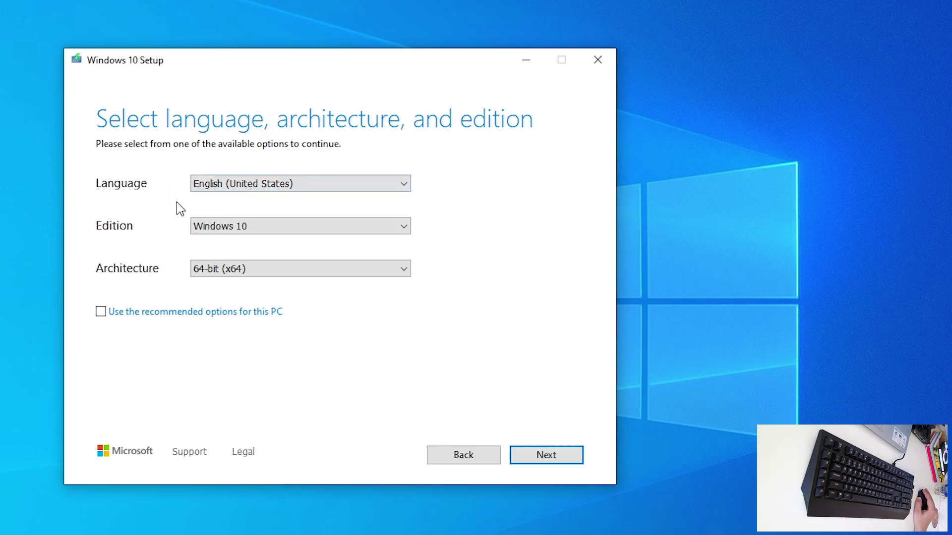
{"action": "left_click", "coordinate": [316, 225]}
{"action": "left_click", "coordinate": [268, 238]}
{"action": "left_click", "coordinate": [301, 269]}
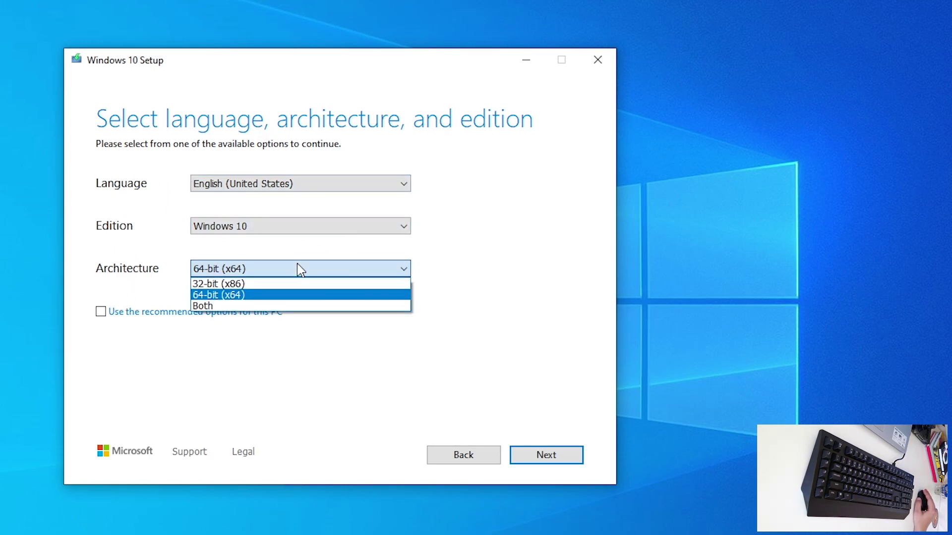
{"action": "left_click", "coordinate": [243, 291]}
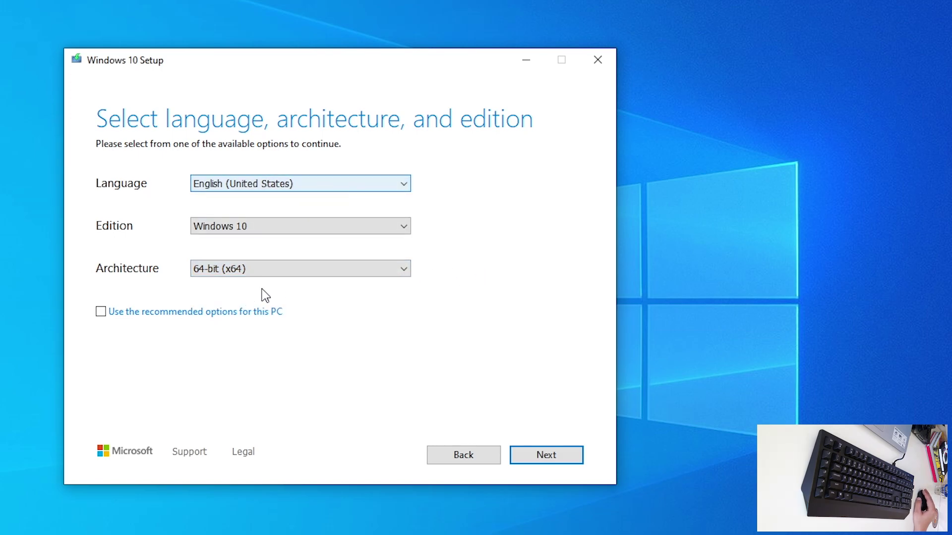
{"action": "left_click", "coordinate": [547, 455]}
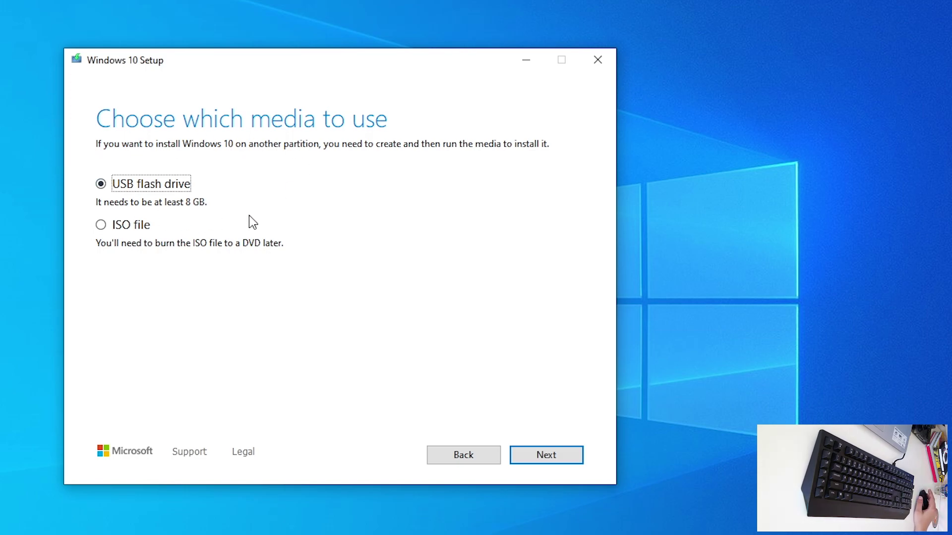
- Use USB flash drive media on drive F: (123) and start creating the installation media
{"action": "left_click", "coordinate": [548, 458]}
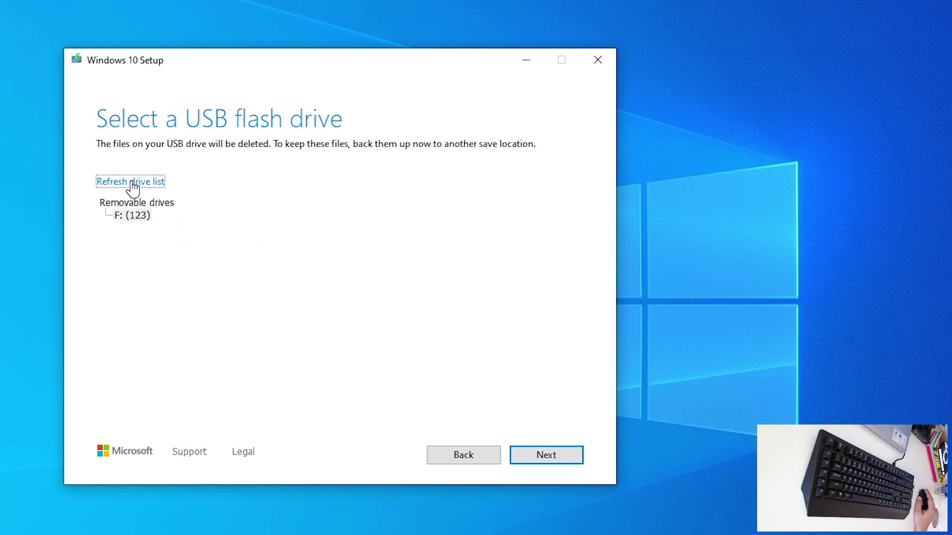
{"action": "left_click", "coordinate": [134, 216]}
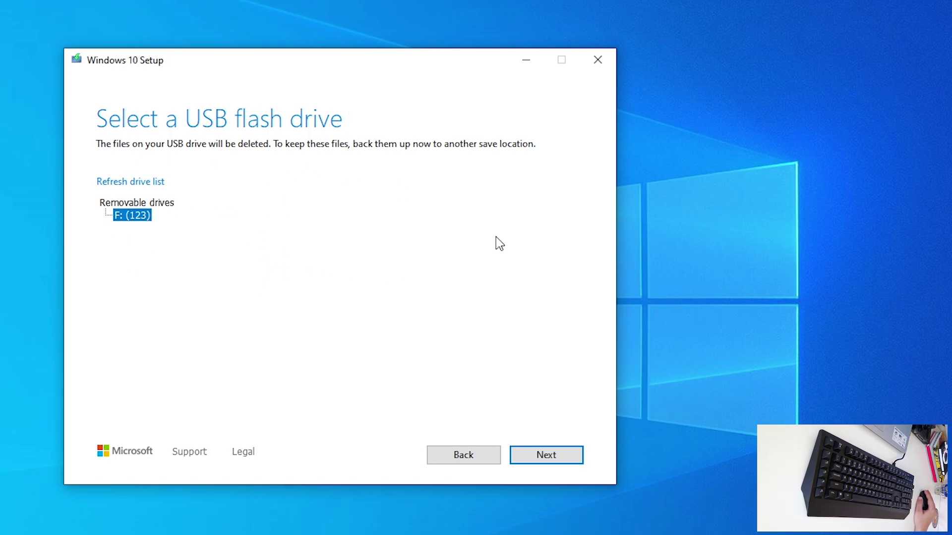
{"action": "left_click", "coordinate": [559, 459]}
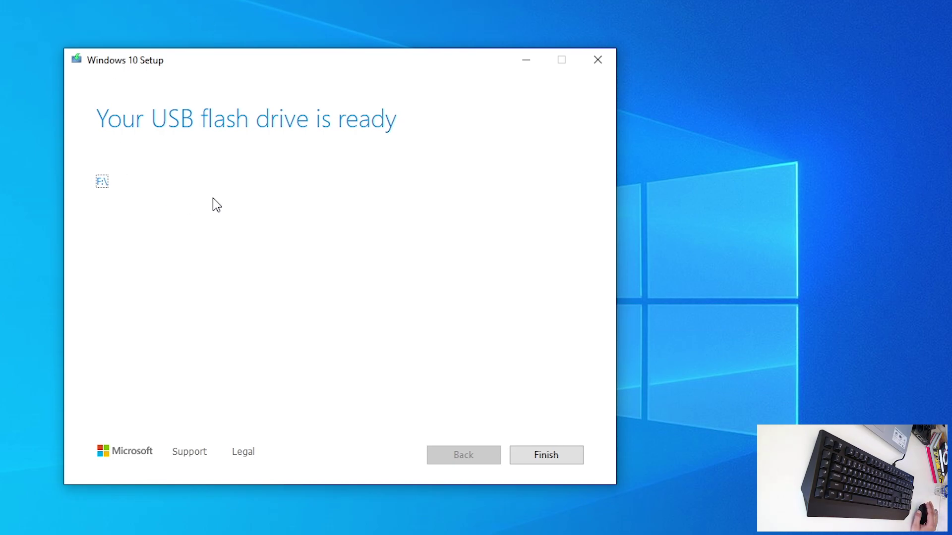
- Finish Windows 10 Setup so it cleans up and closes
{"action": "left_click", "coordinate": [529, 458]}
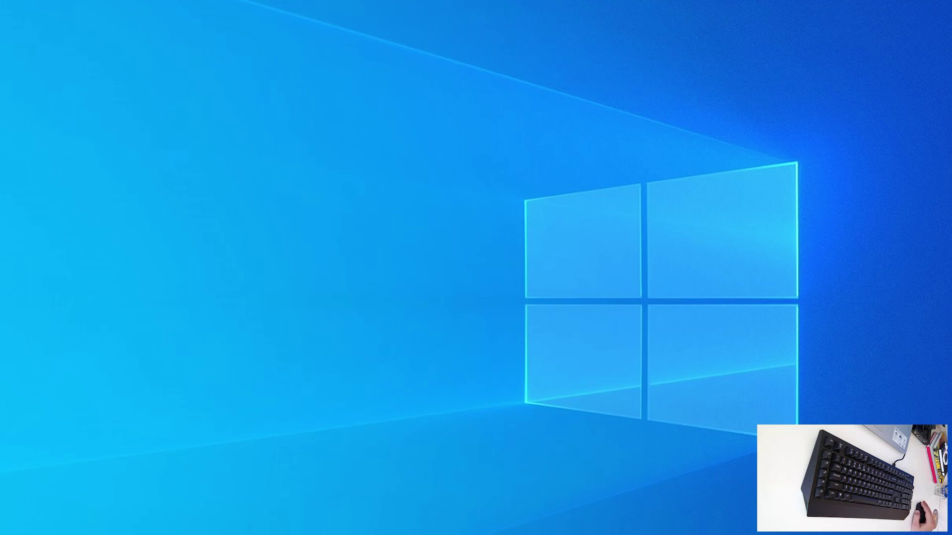
- Check that ESD-USB (F:) holds boot, efi, sources and setup files, then close Explorer
{"action": "key", "text": "super+e"}
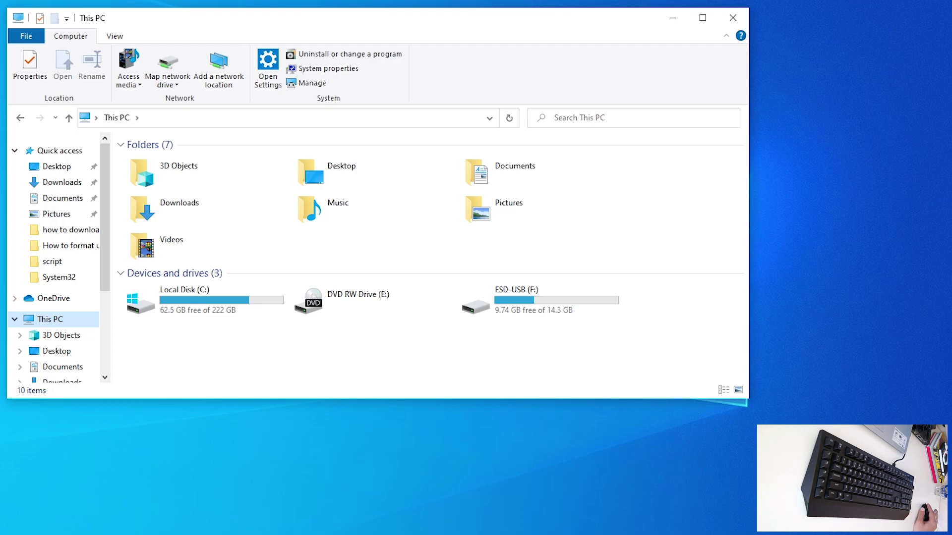
{"action": "left_click", "coordinate": [546, 313]}
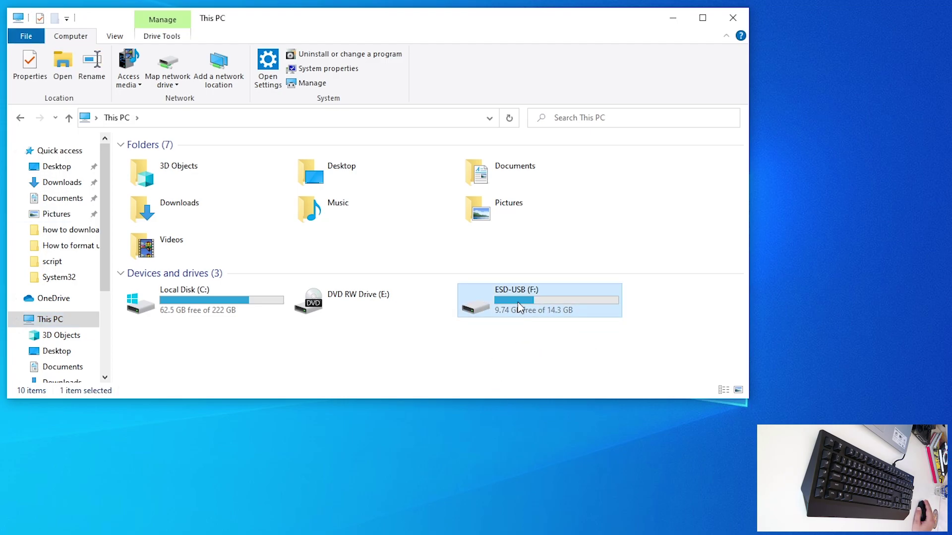
{"action": "left_click", "coordinate": [599, 359]}
{"action": "left_click", "coordinate": [525, 298]}
{"action": "double_click", "coordinate": [525, 297]}
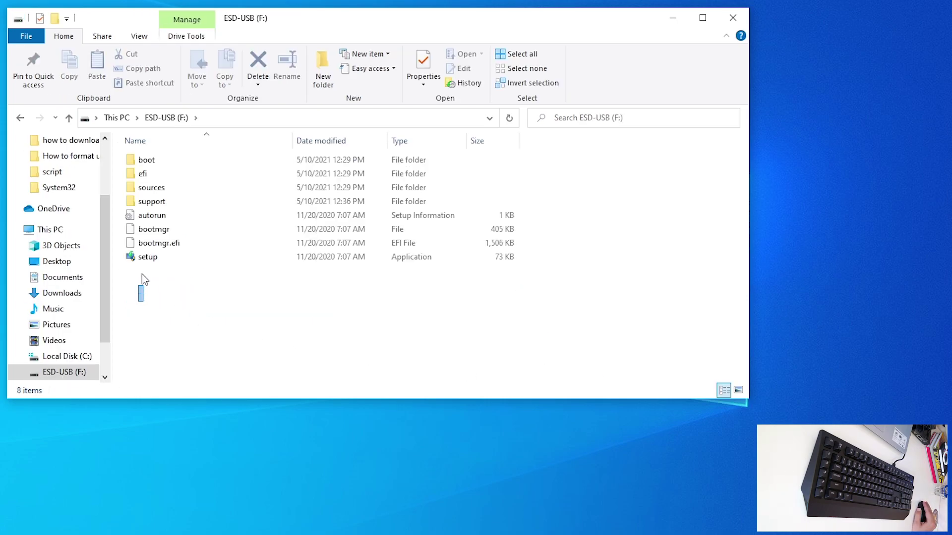
{"action": "left_click_drag", "start_coordinate": [142, 275], "coordinate": [237, 340]}
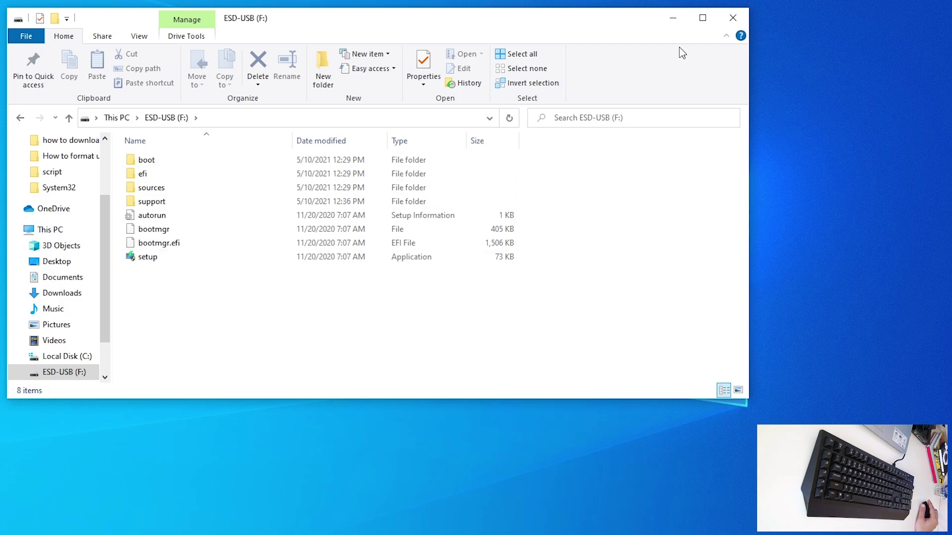
{"action": "left_click", "coordinate": [734, 18]}
- Open the desktop context menu with its view, sort and refresh options
{"action": "right_click", "coordinate": [143, 267]}
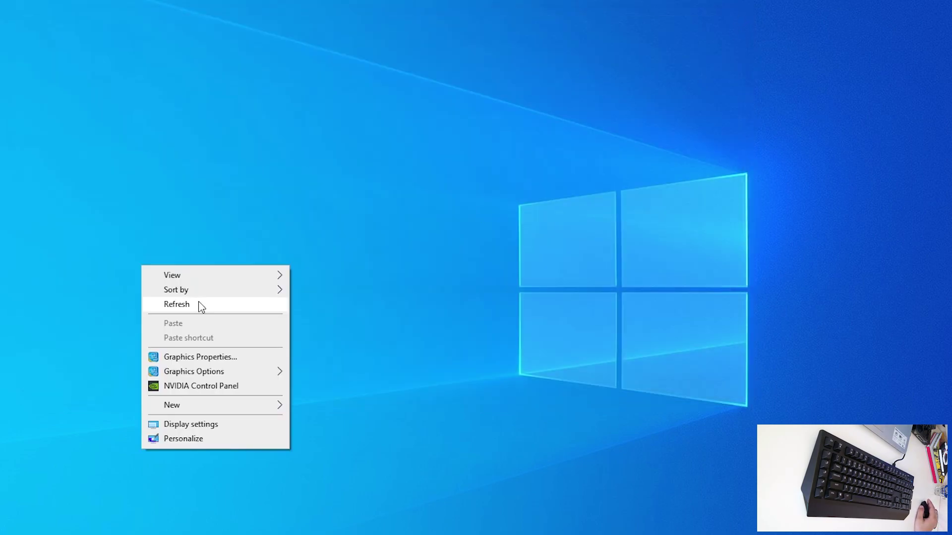